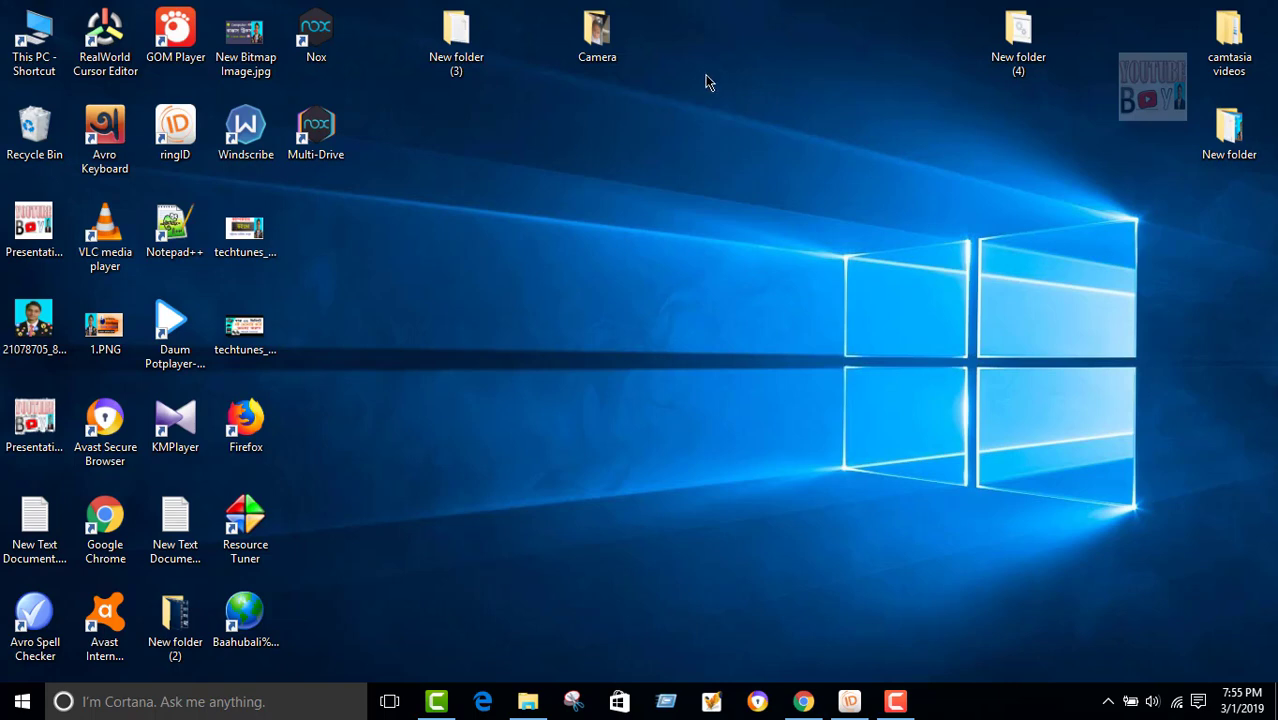
Step: Switch to the open 1111 folder in File Explorer, select all of its items and clear the selection
left_click_drag(732, 102, 37, 668)
left_click(40, 662)
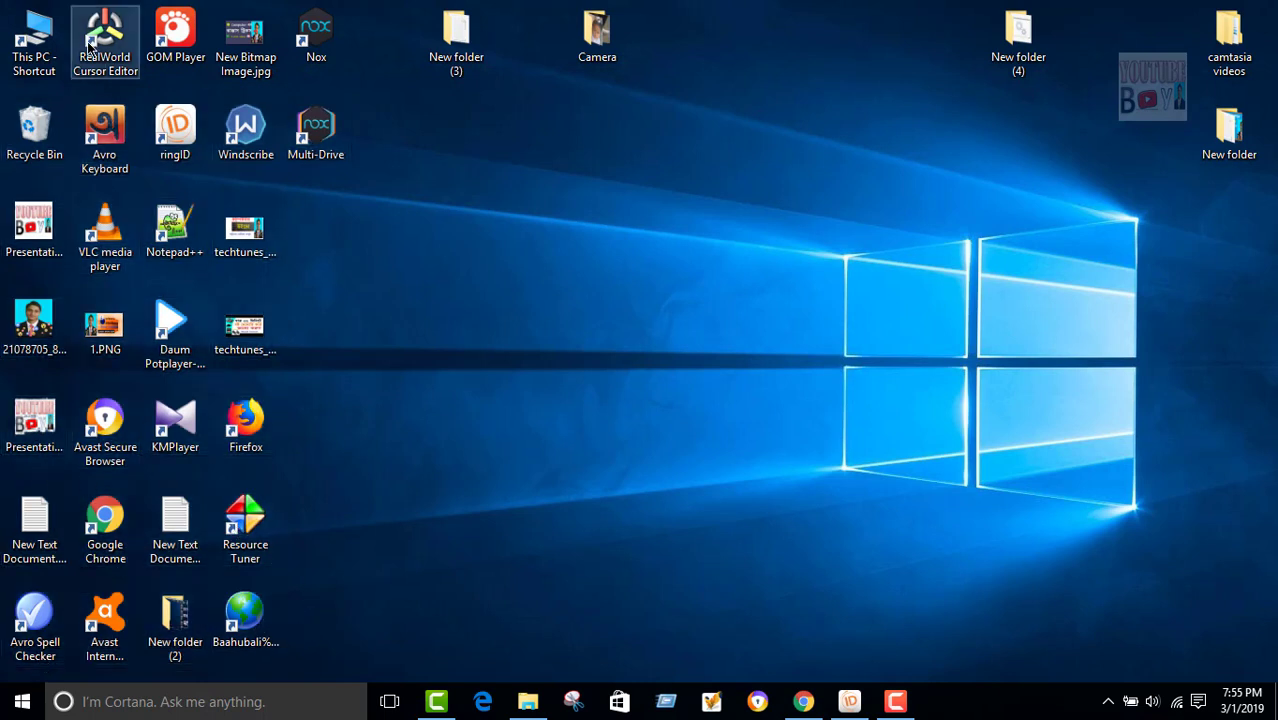
left_click(528, 701)
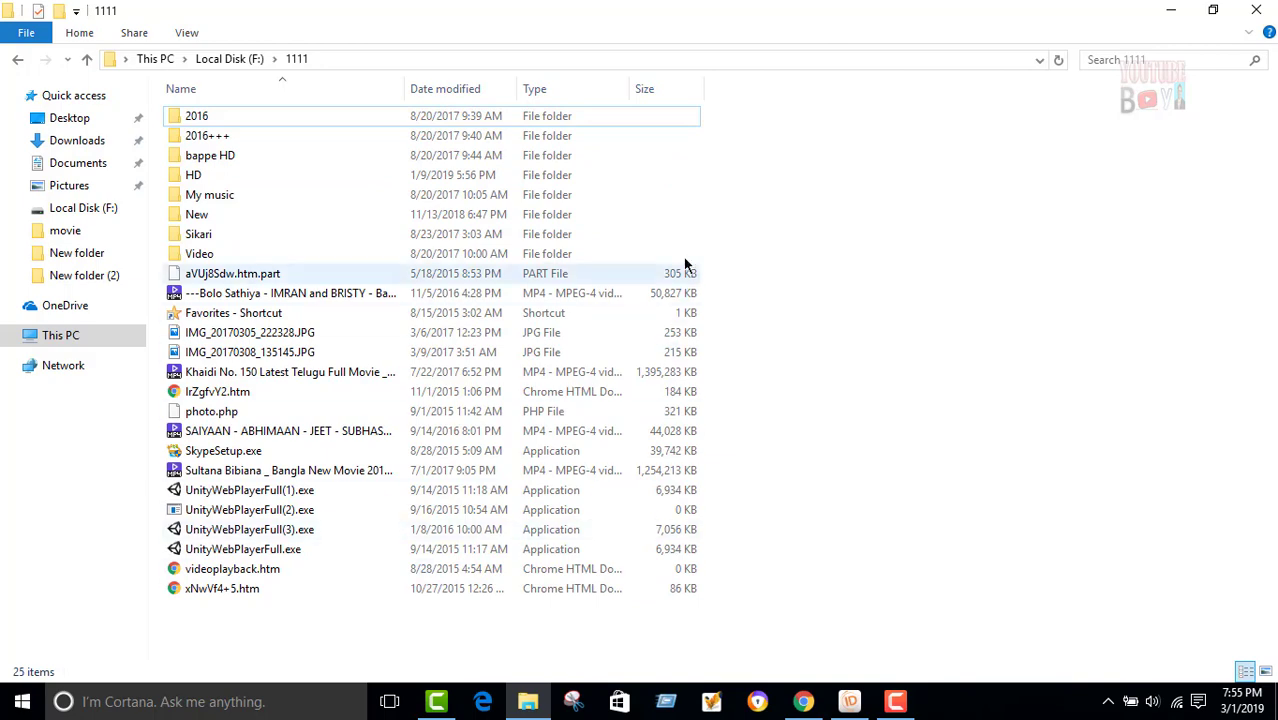
left_click_drag(769, 115, 161, 631)
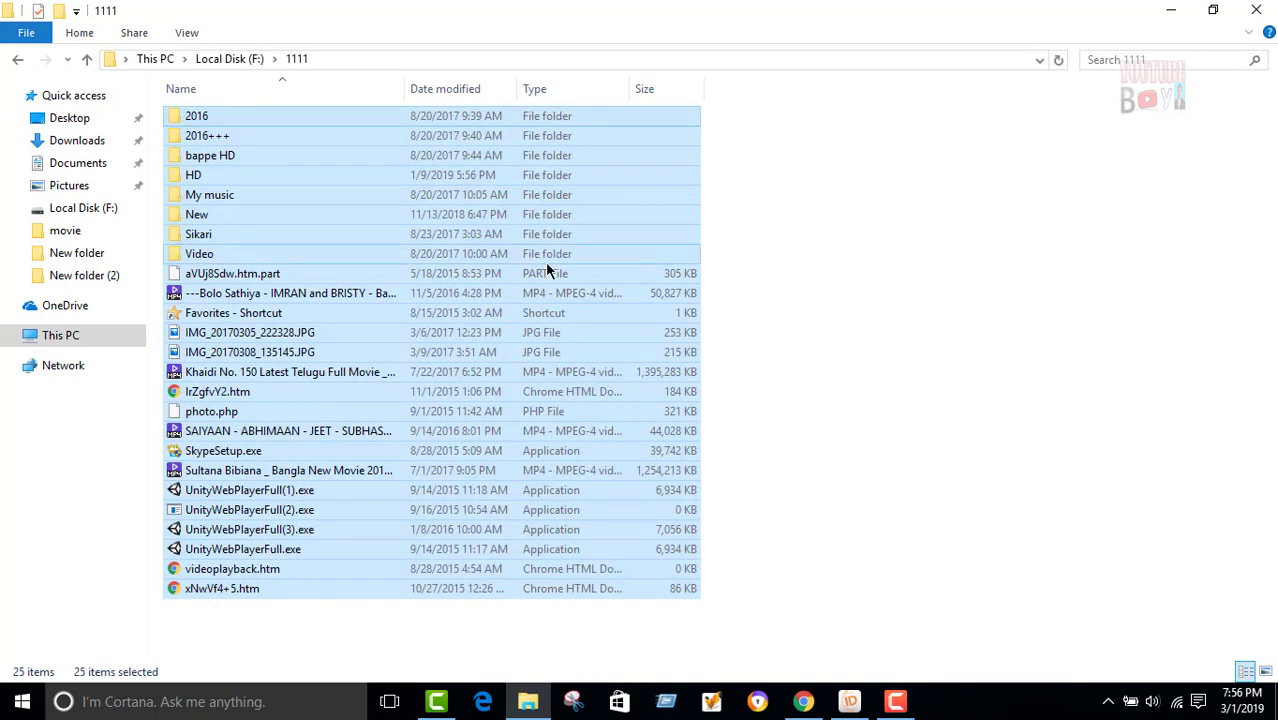
left_click(776, 234)
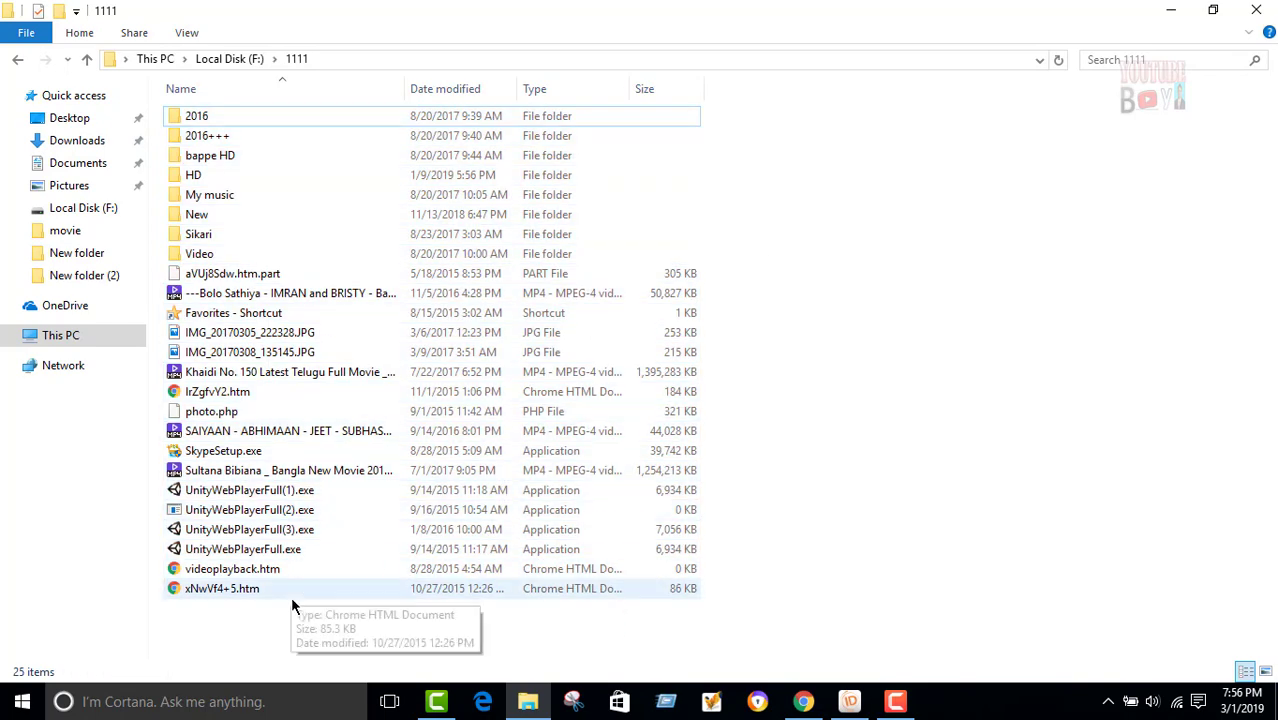
Step: Select xNwVf4+5.htm, videoplayback.htm, UnityWebPlayerFull.exe, UnityWebPlayerFull(2).exe and UnityWebPlayerFull(3).exe together, and clear the selection
left_click(203, 590)
left_click(205, 569, "ctrl")
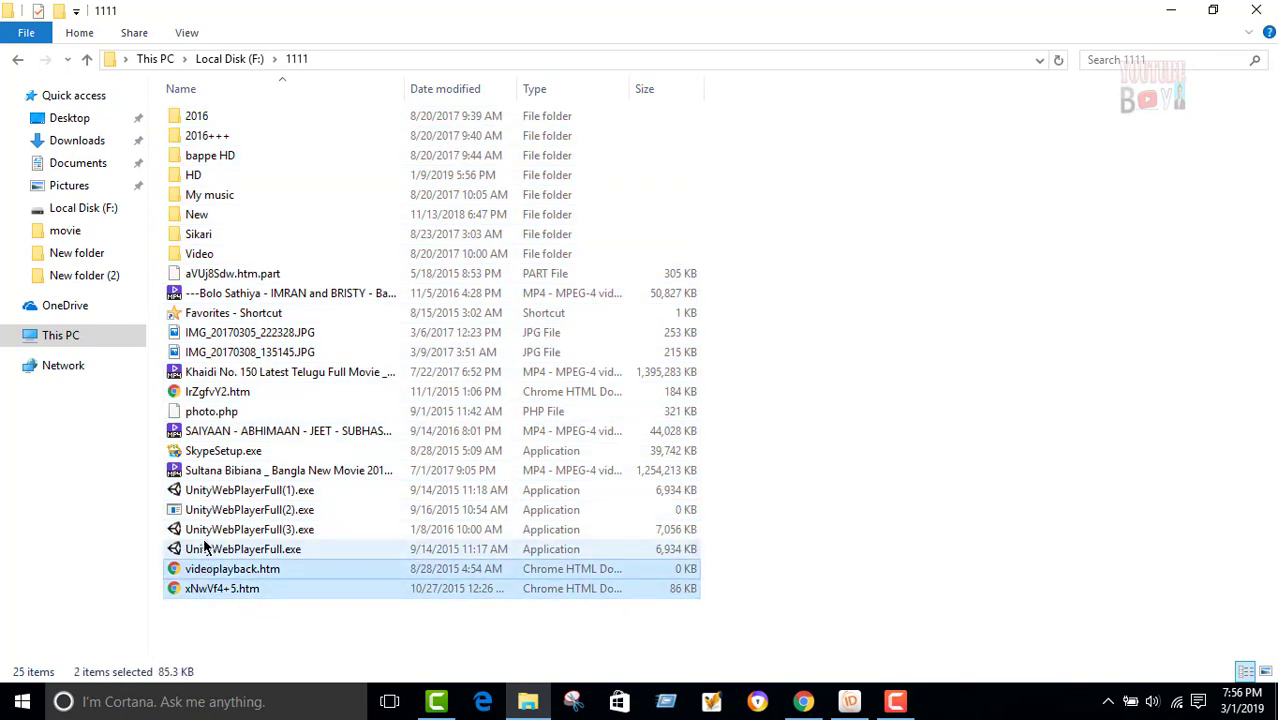
left_click(207, 549, "ctrl")
left_click(208, 510, "ctrl")
left_click(208, 533, "ctrl")
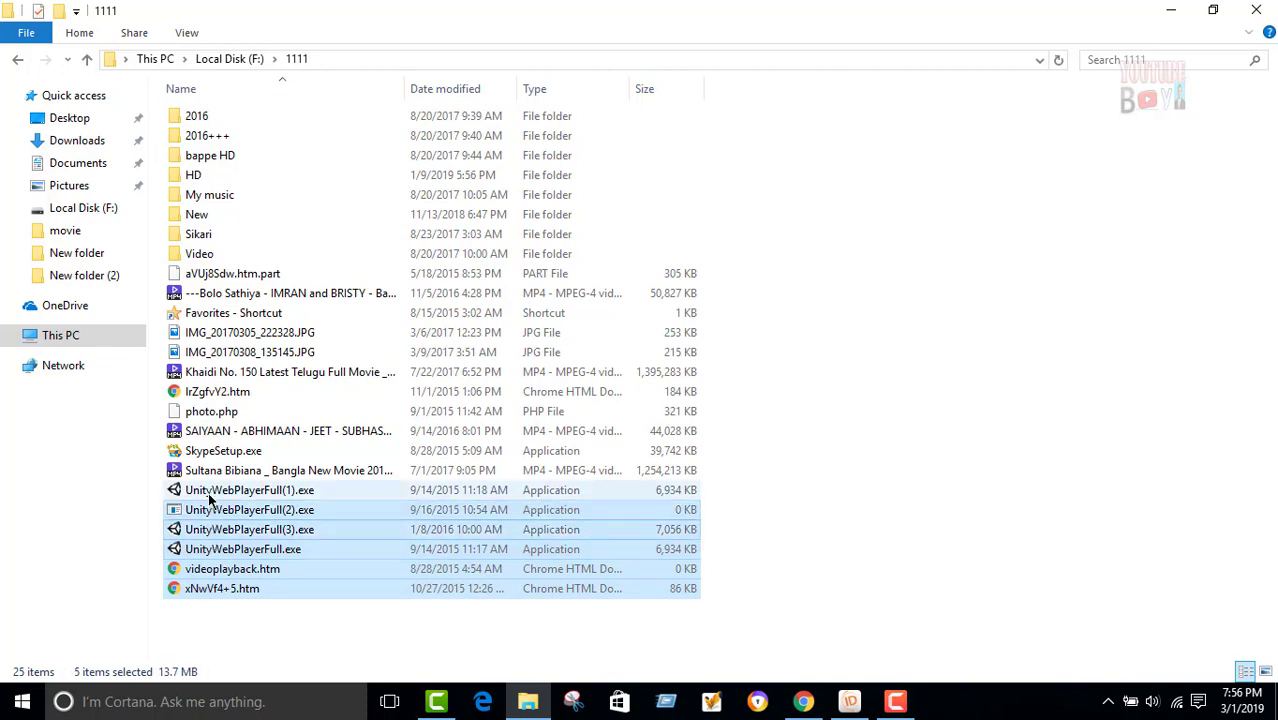
left_click(877, 441)
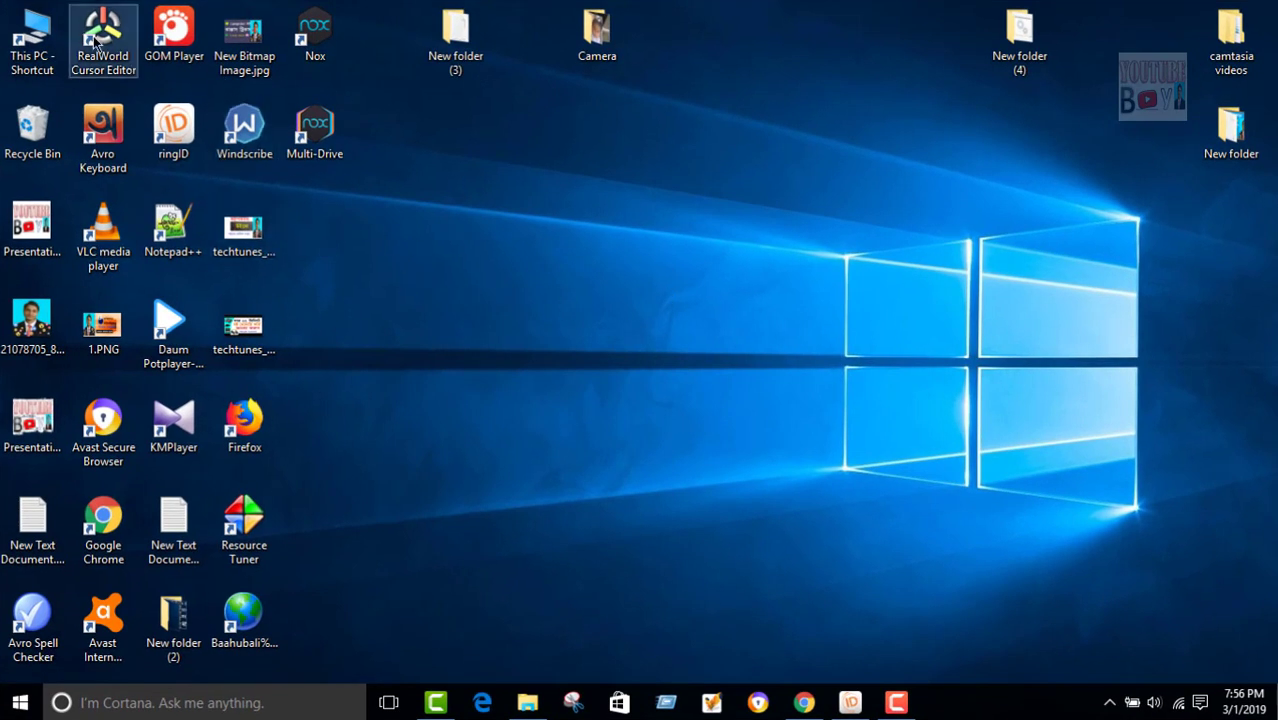
Step: Open This PC from its desktop shortcut and bring up the folder and search options
left_click(30, 40)
double_click(30, 40)
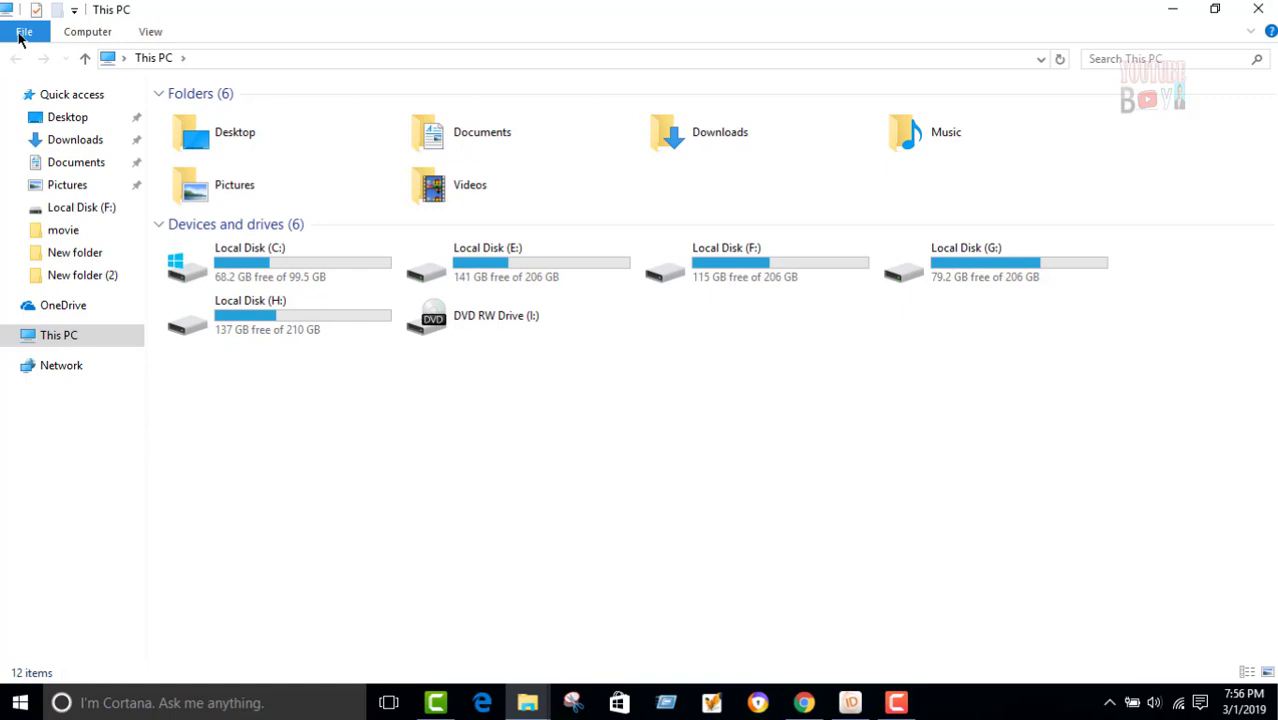
left_click(23, 33)
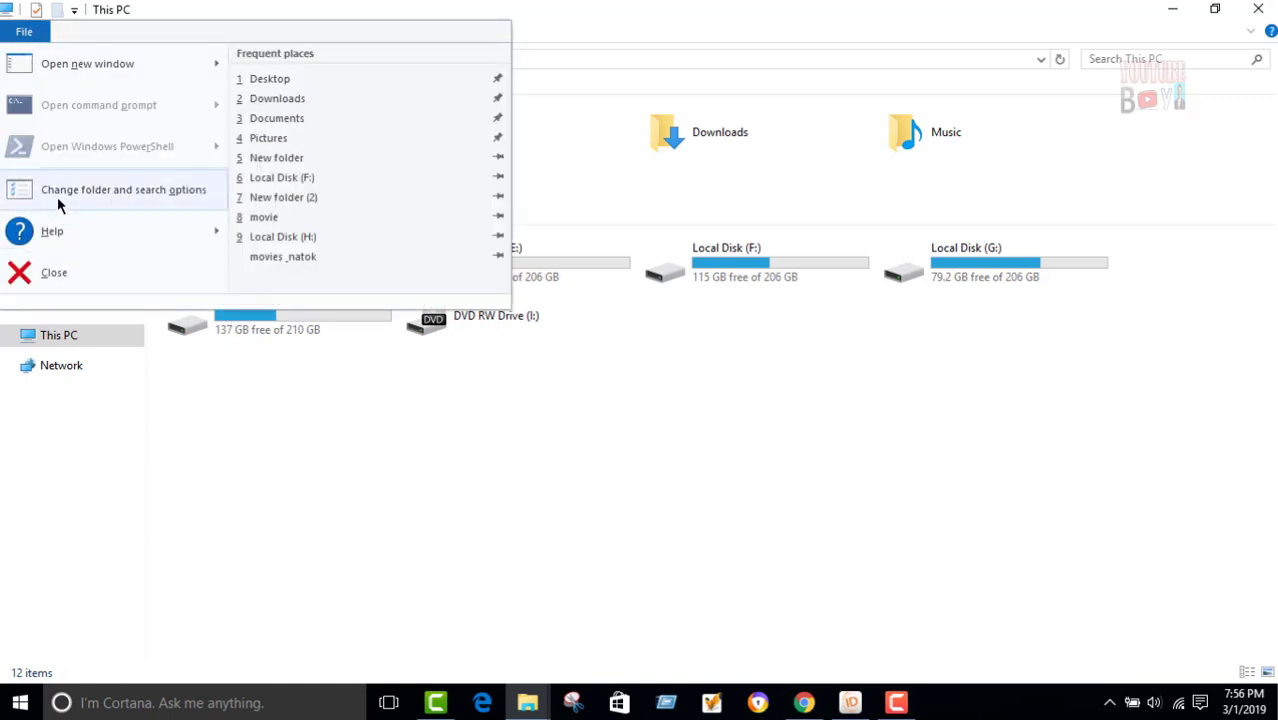
left_click(140, 196)
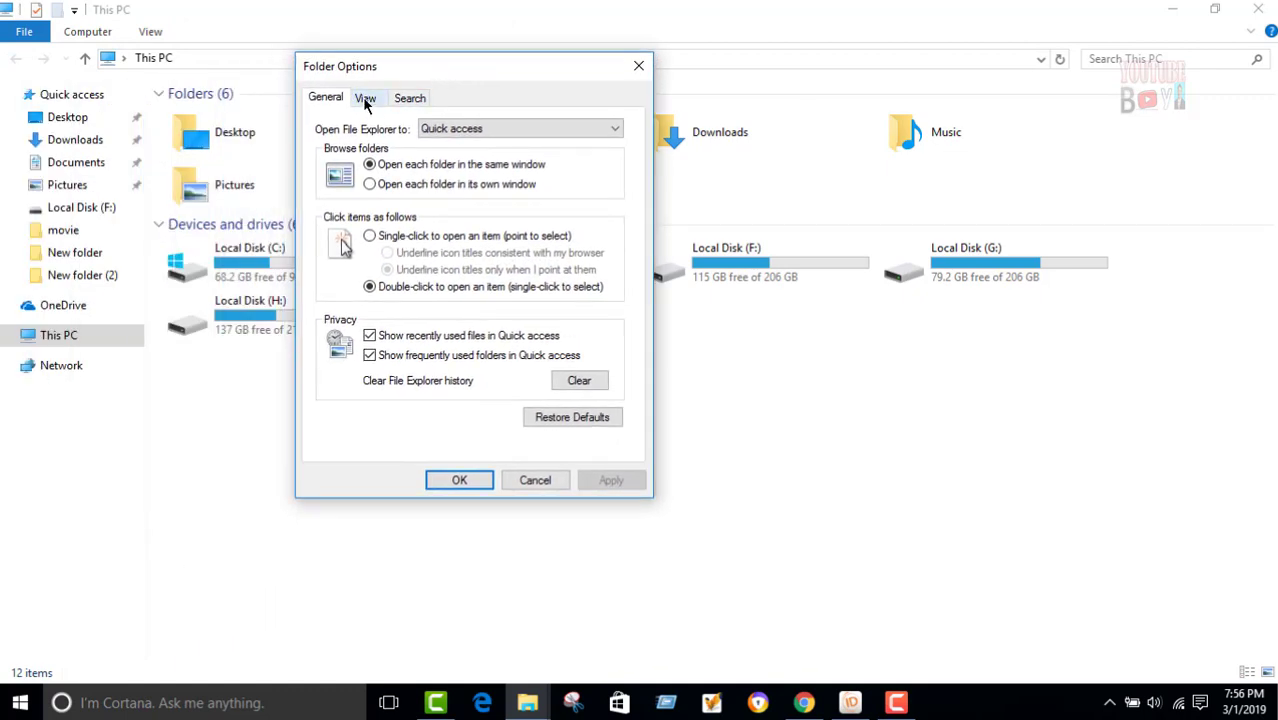
Step: Enable "Use check boxes to select items" in the advanced view settings, apply it and close This PC
left_click(366, 100)
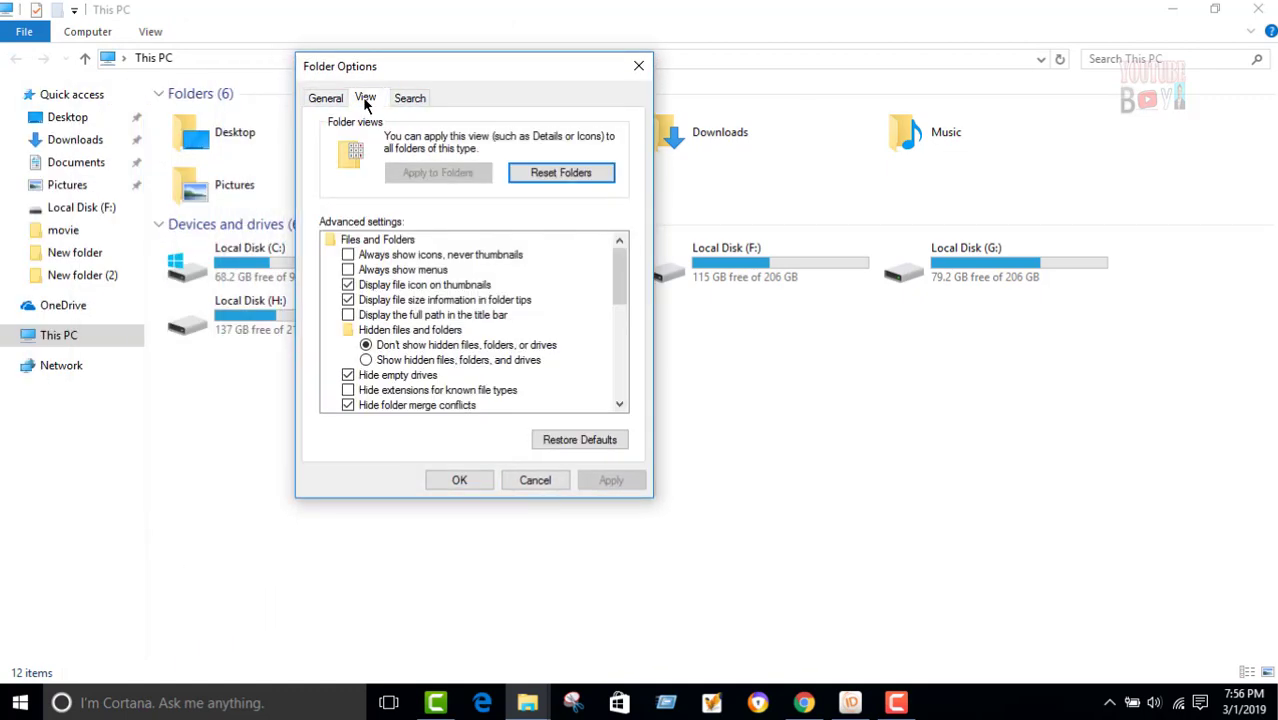
key("alt")
left_click_drag(622, 280, 579, 401)
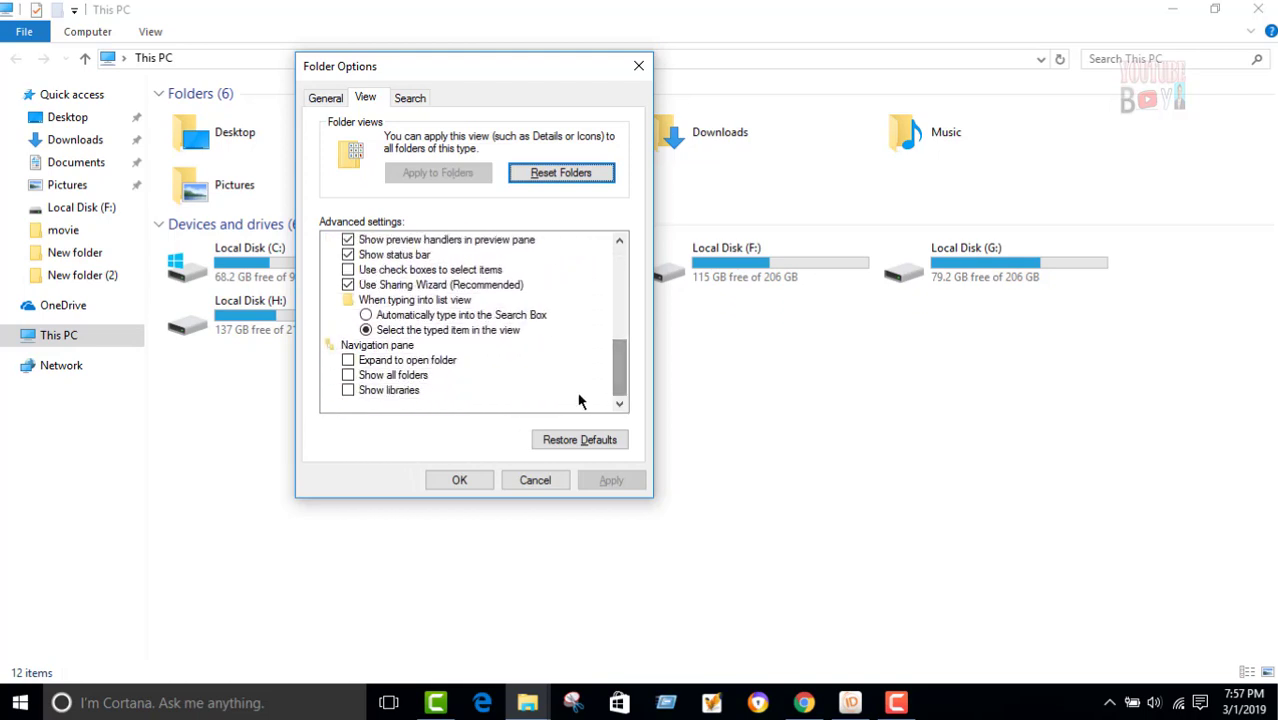
left_click(348, 270)
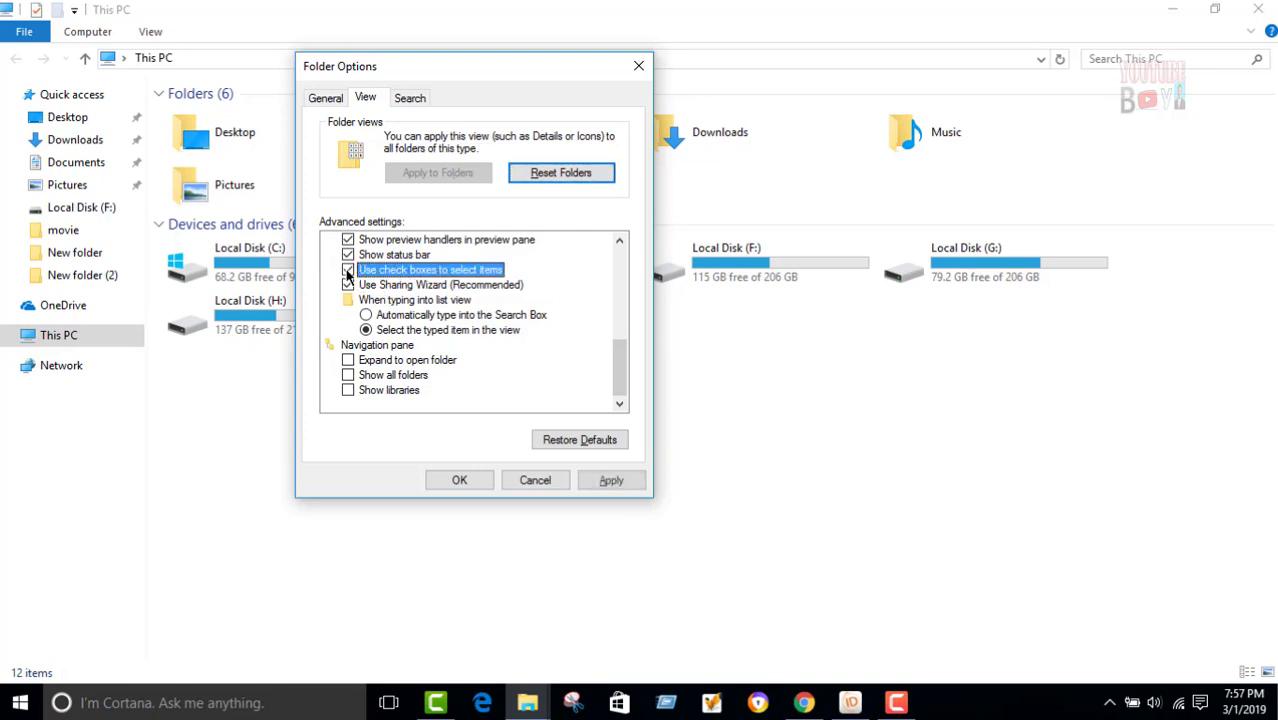
left_click(457, 482)
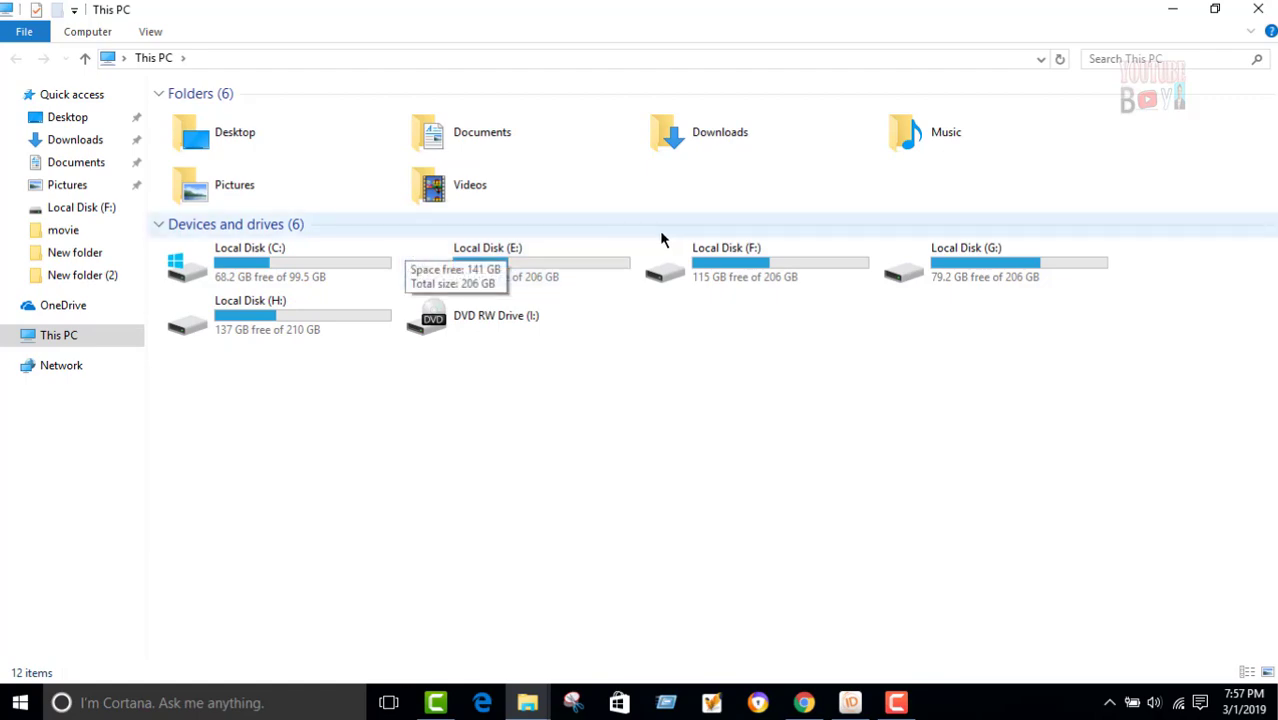
left_click(1257, 12)
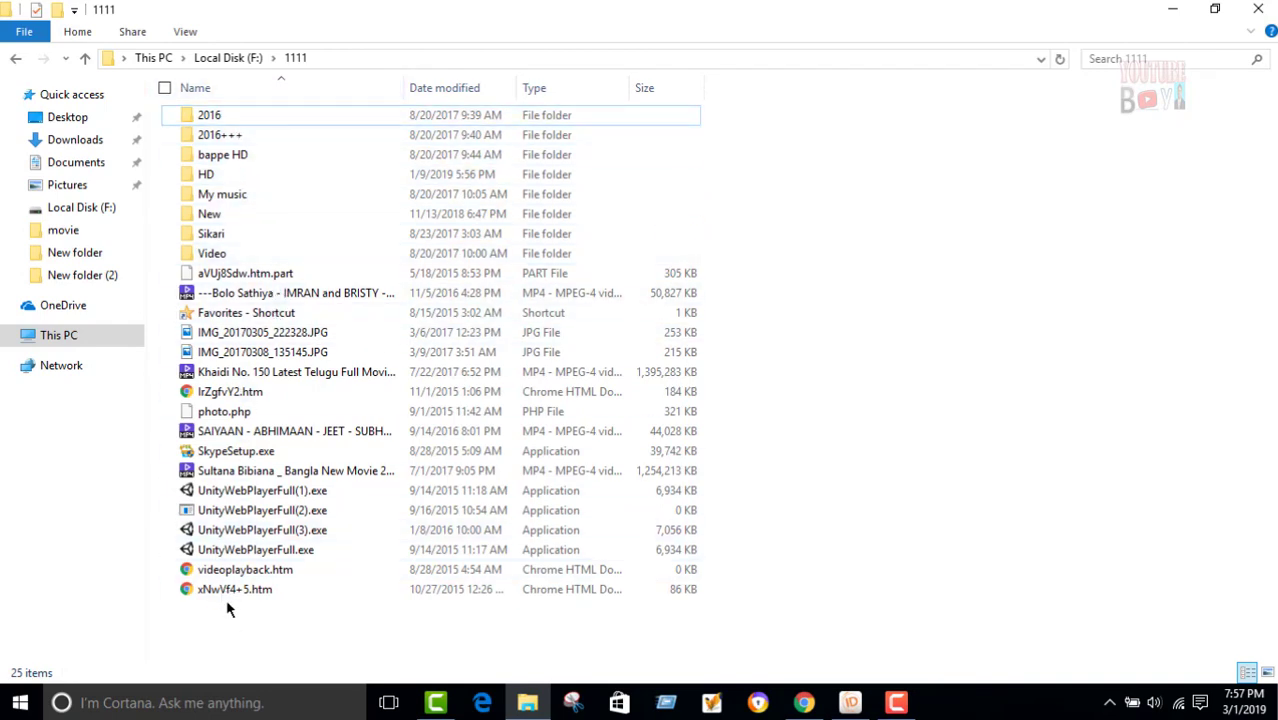
Step: In the 1111 folder, tick the check boxes of every other file from xNwVf4+5.htm up to IMG_20170308_135145.JPG
left_click(171, 591)
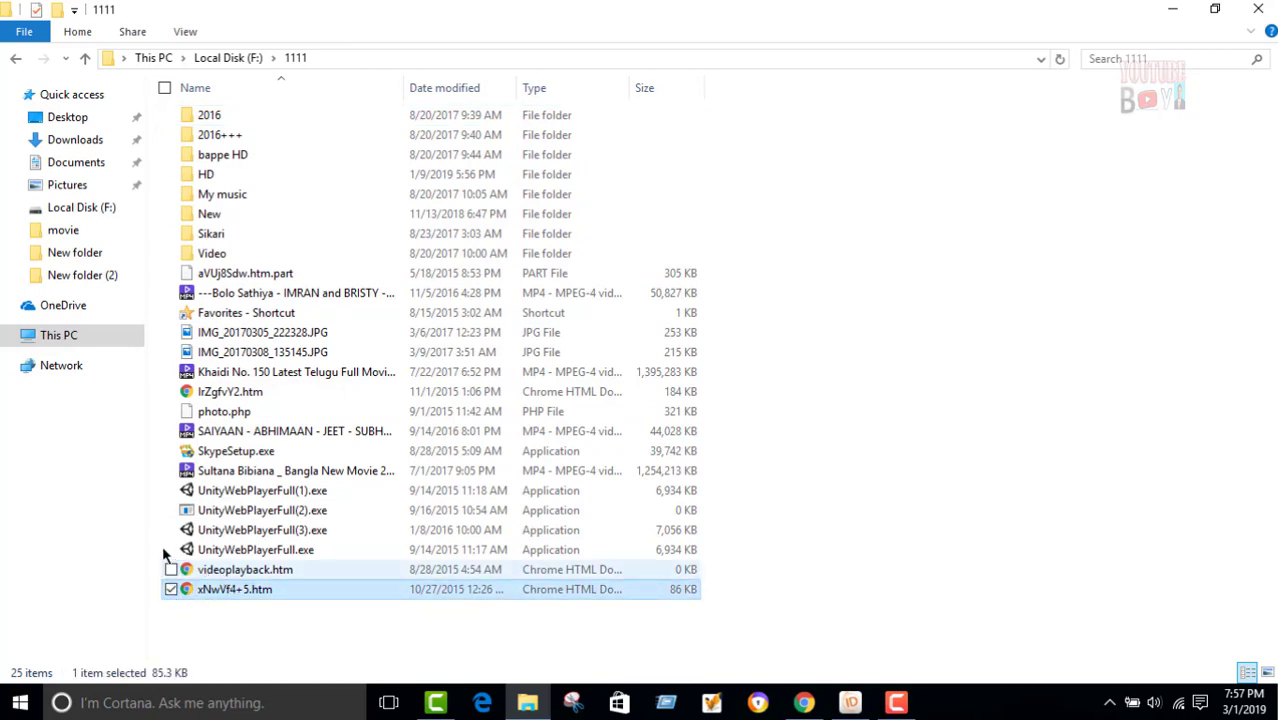
left_click(170, 550)
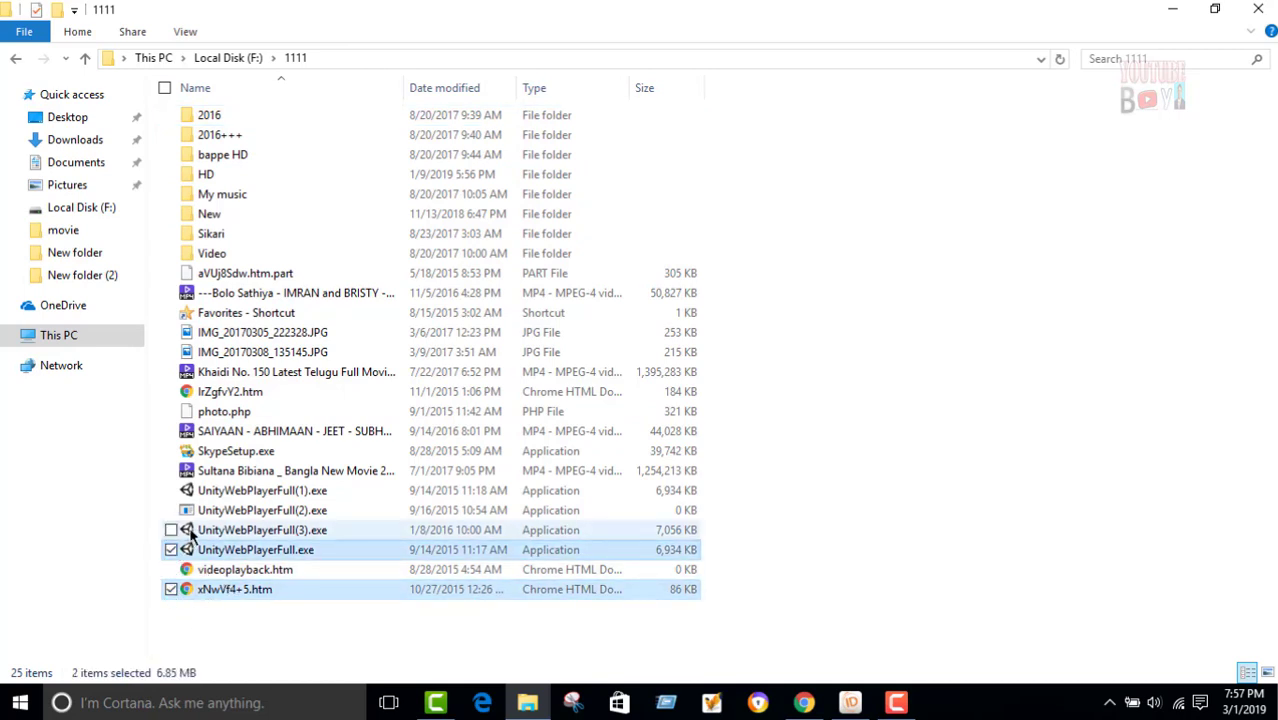
left_click(170, 511)
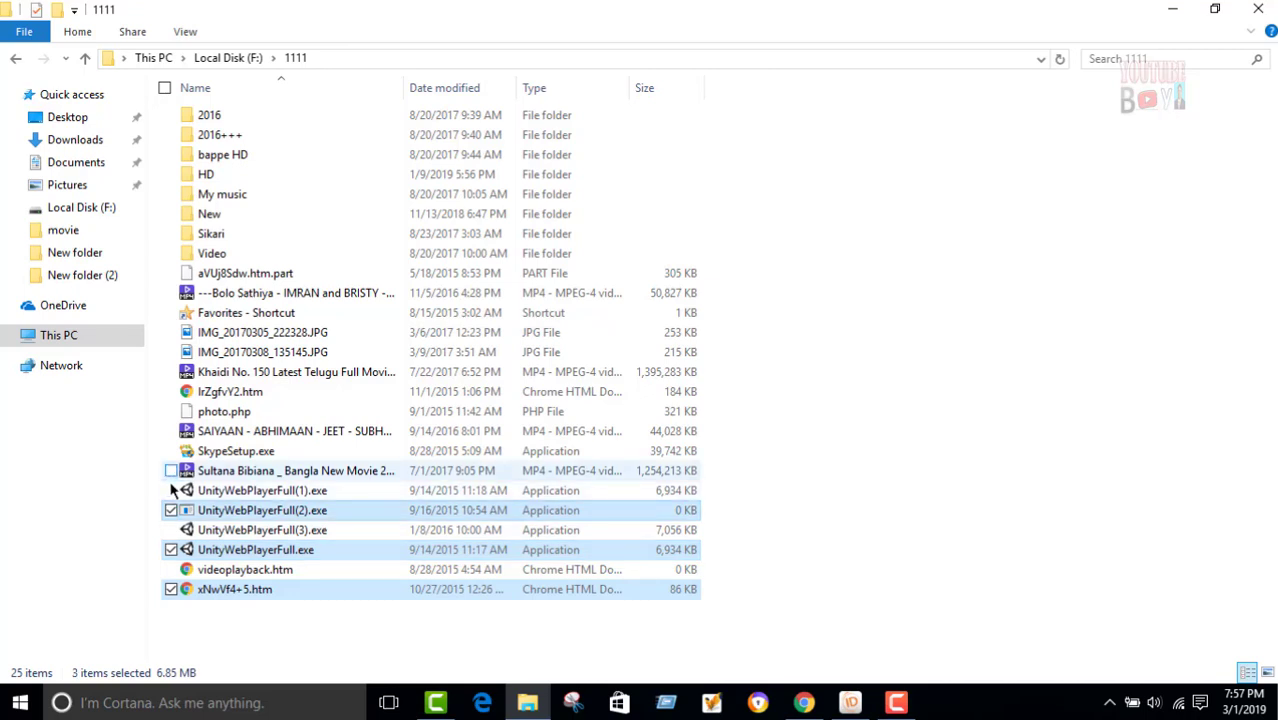
left_click(170, 472)
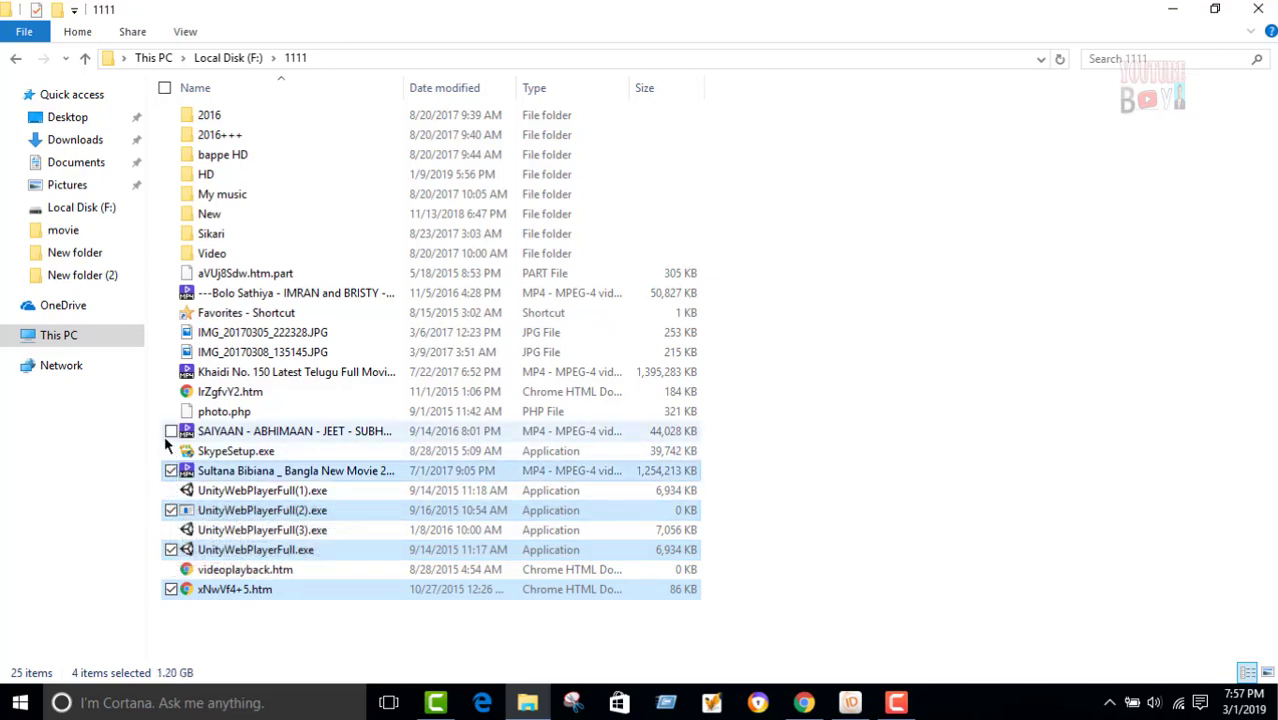
left_click(170, 431)
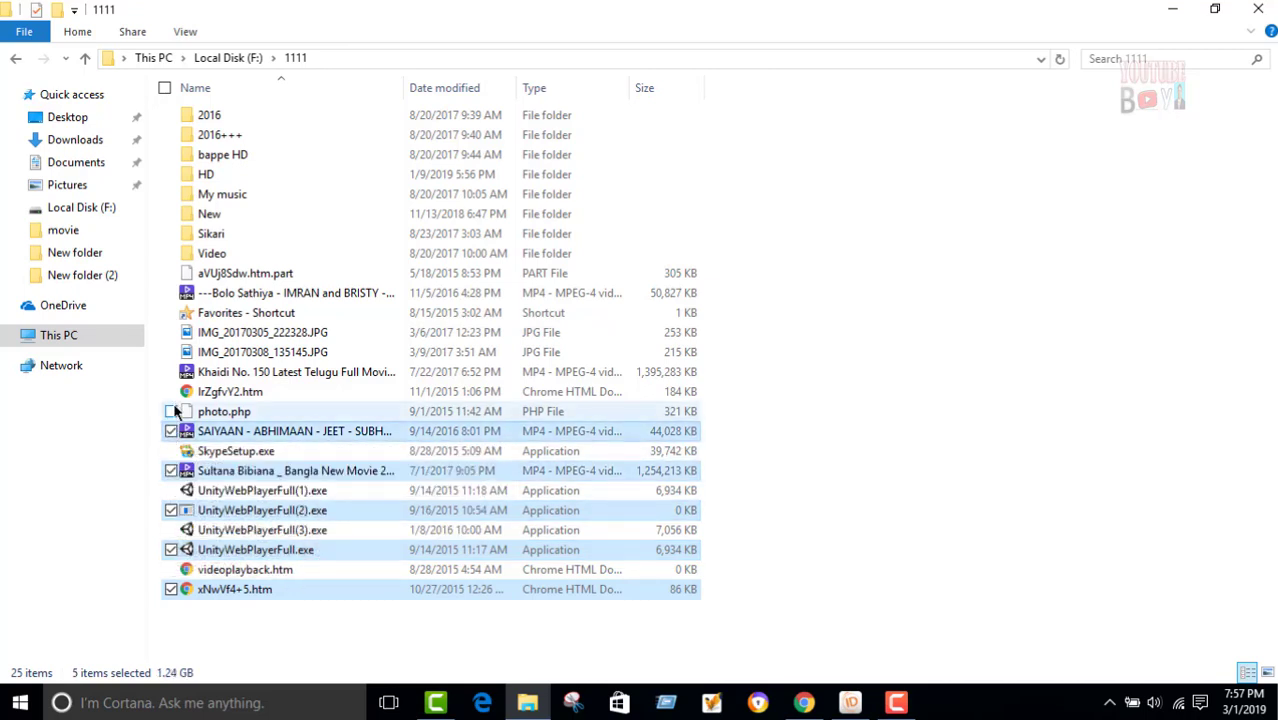
left_click(170, 392)
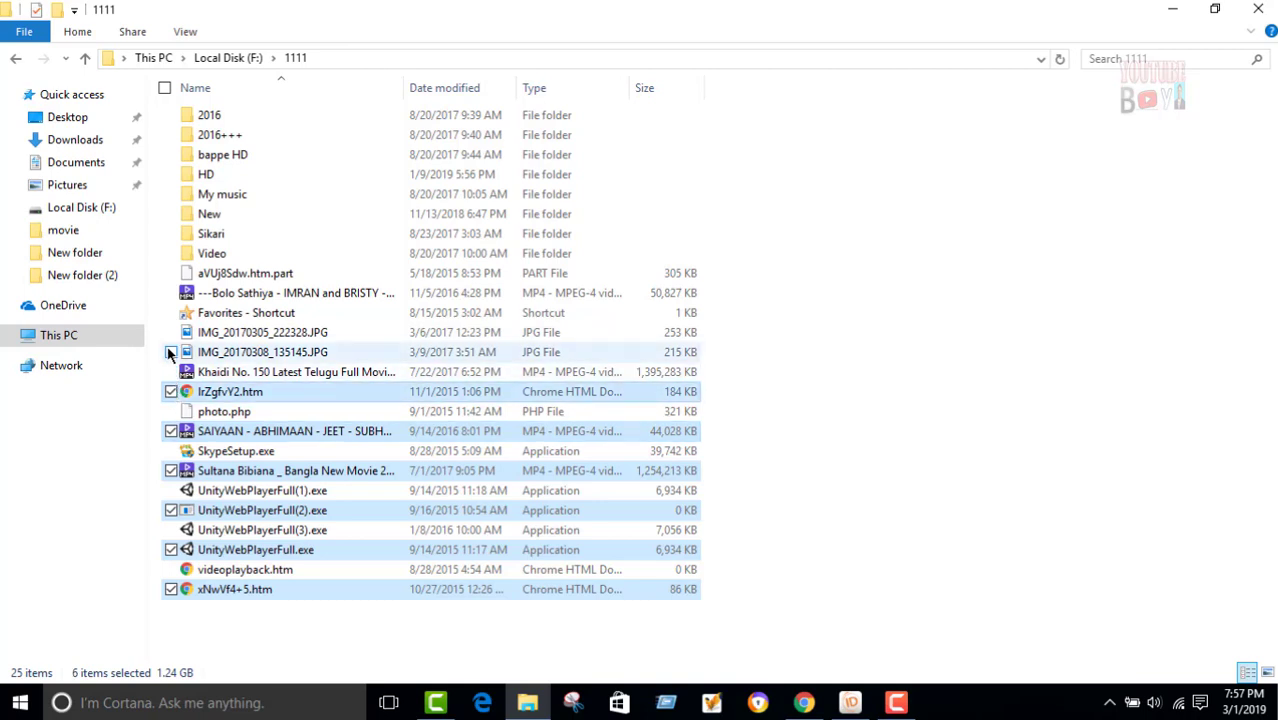
left_click(170, 352)
Step: Tick every other file from aVUj8Sdw.htm.part down to the SAIYAAN video, view the actions available for them, and clear the selection
left_click(165, 313)
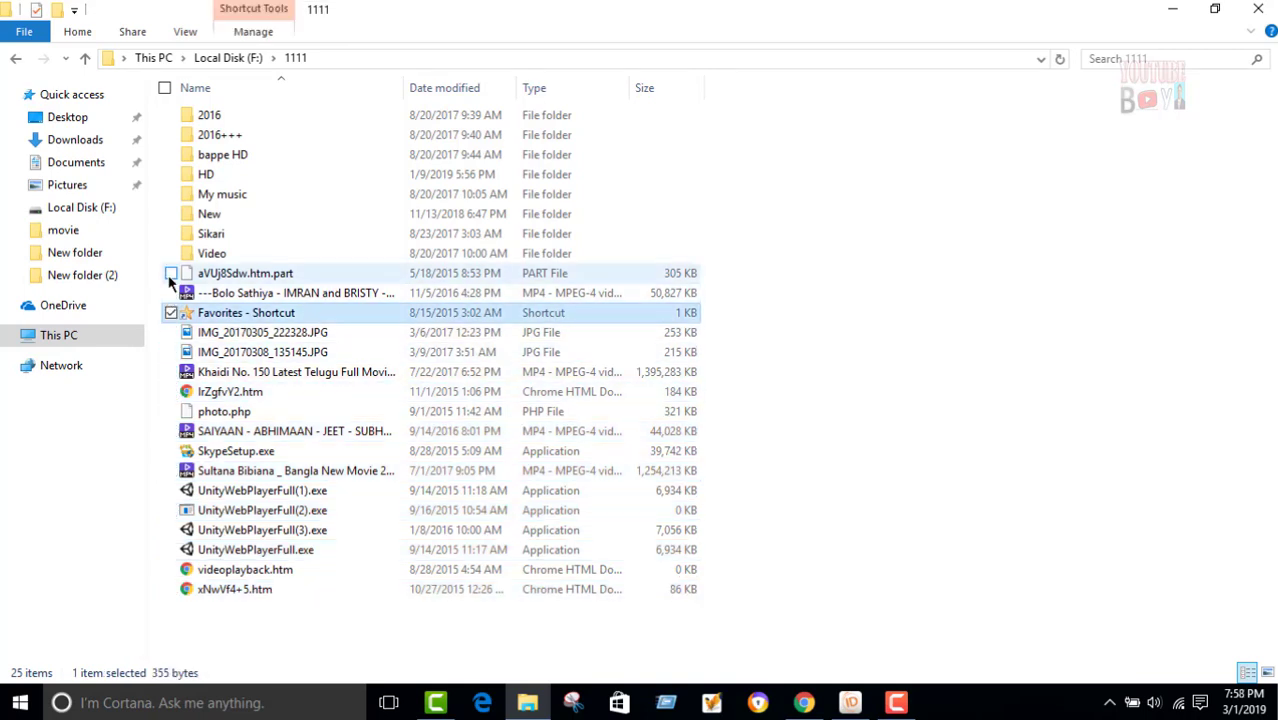
left_click(170, 273)
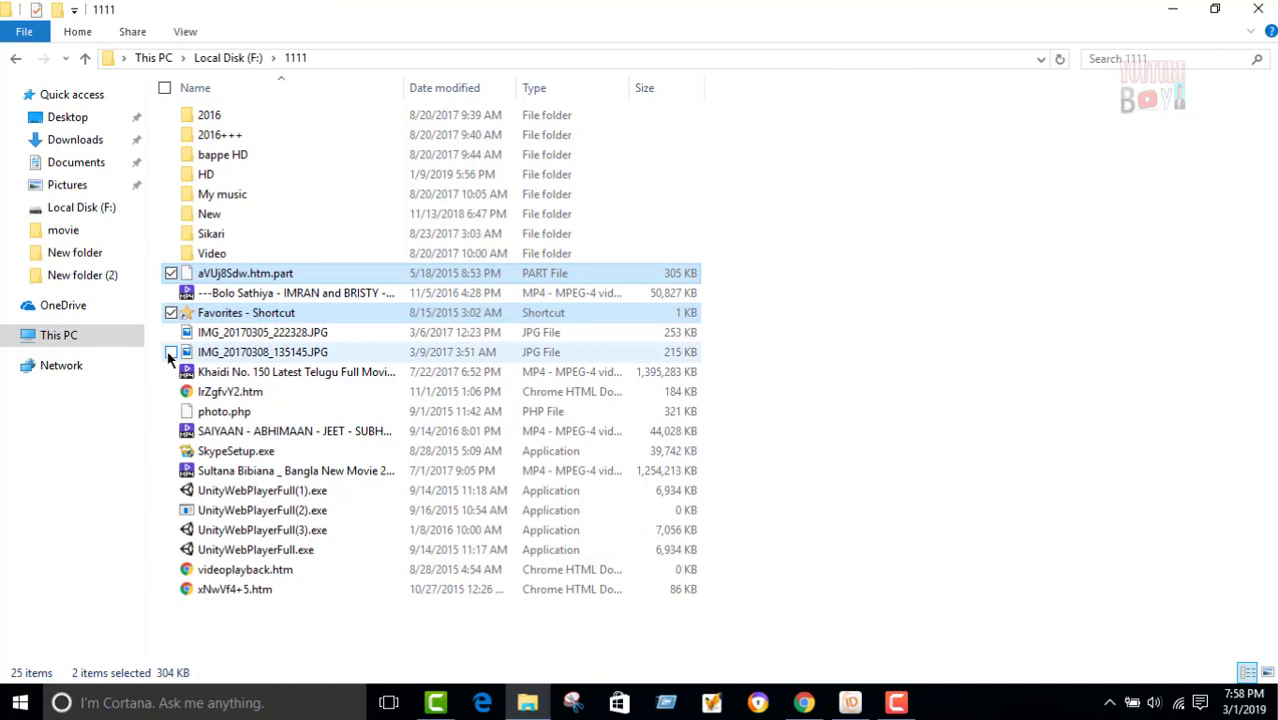
left_click(170, 352)
left_click(170, 392)
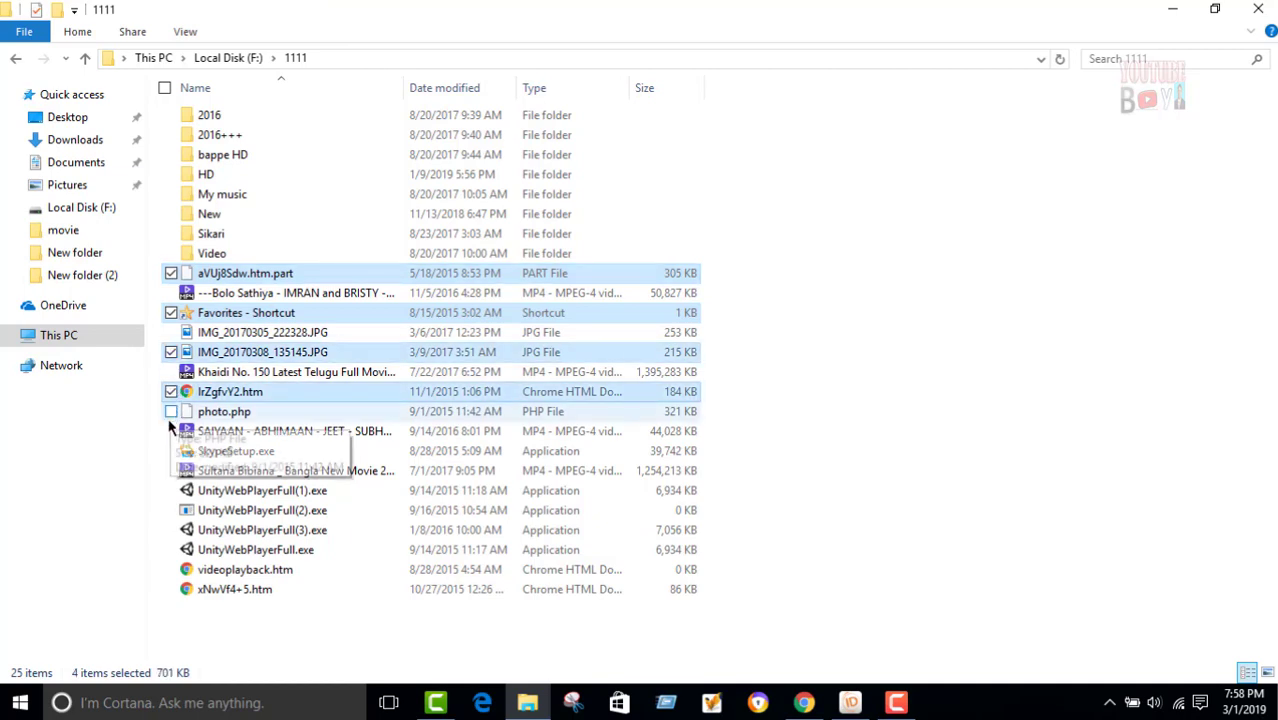
left_click(170, 431)
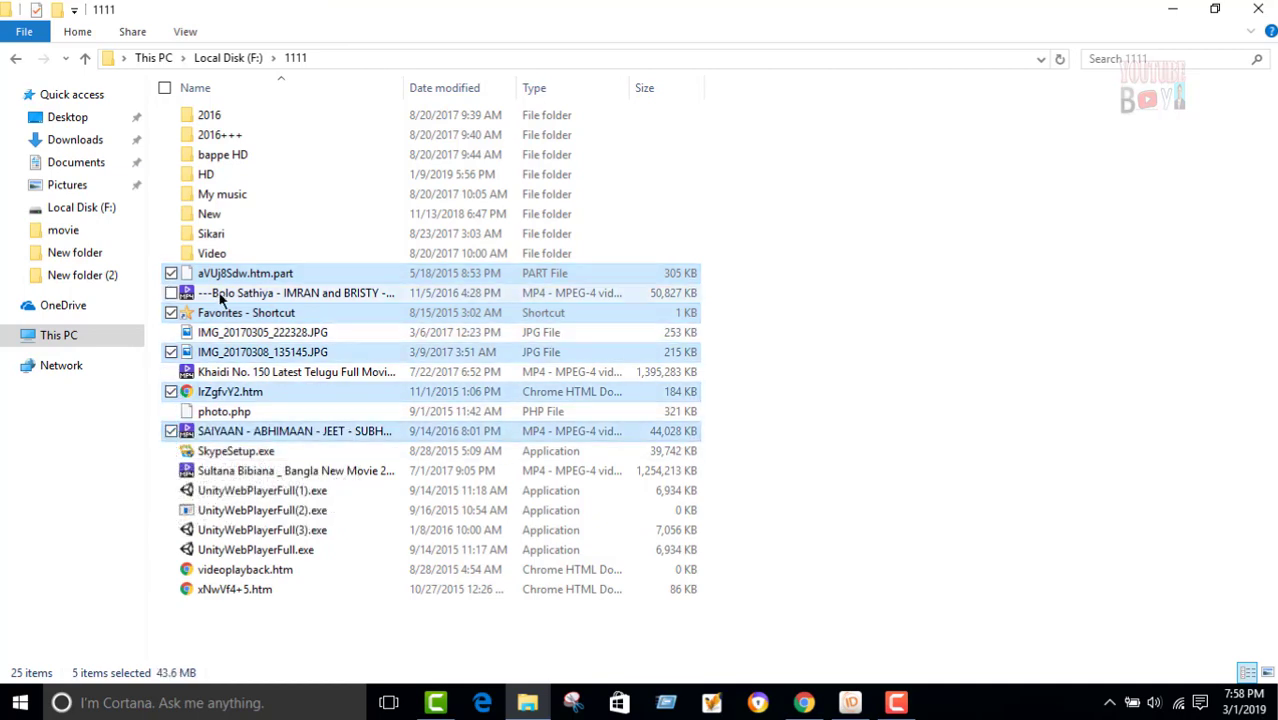
right_click(250, 281)
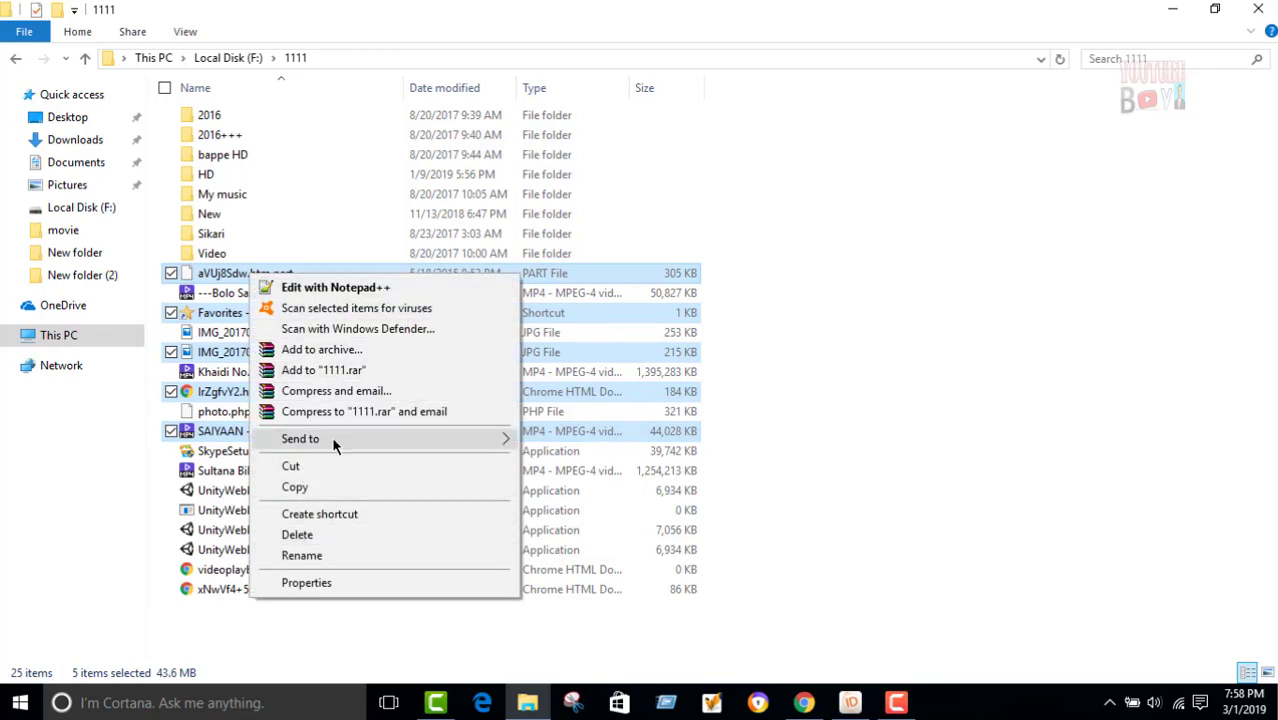
left_click(788, 267)
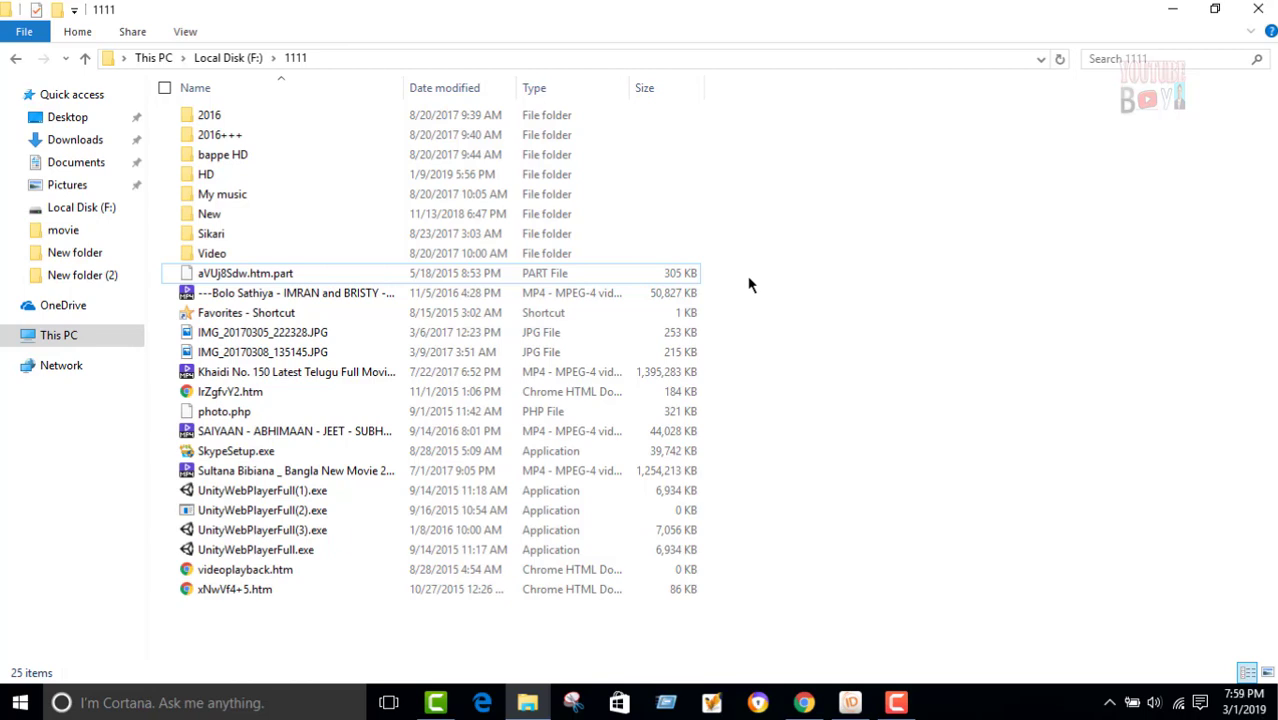
key("alt")
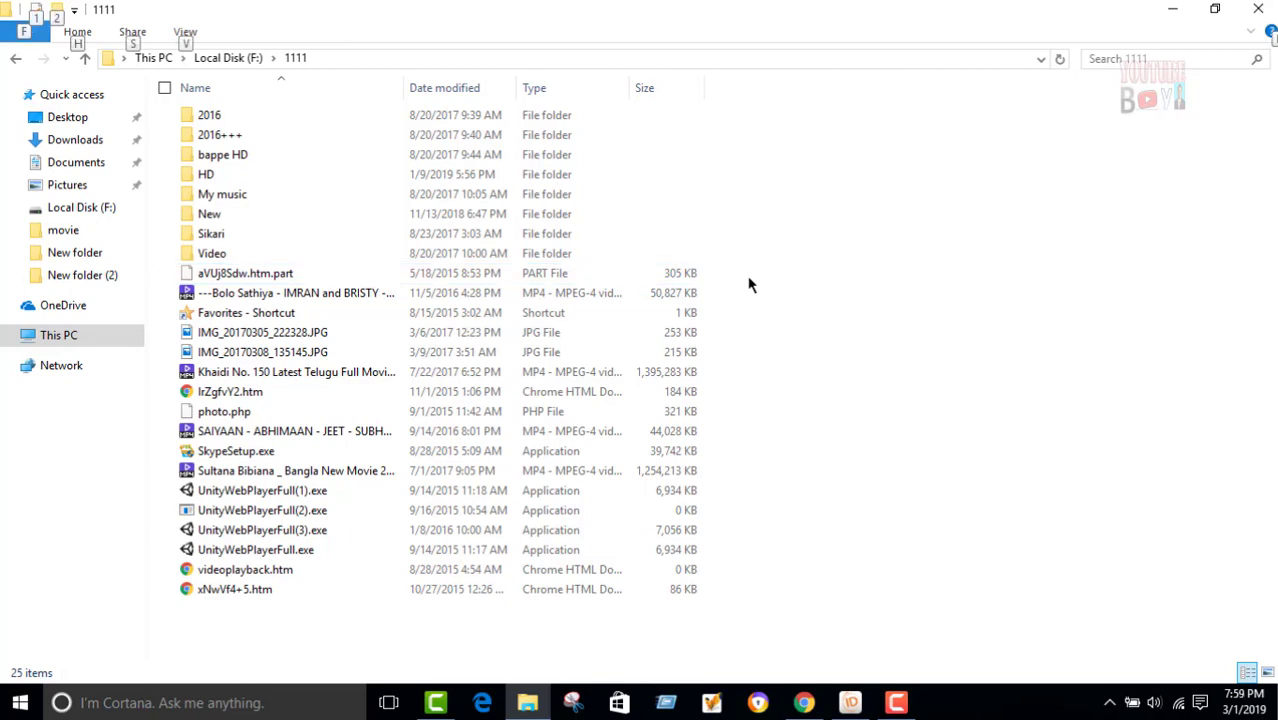